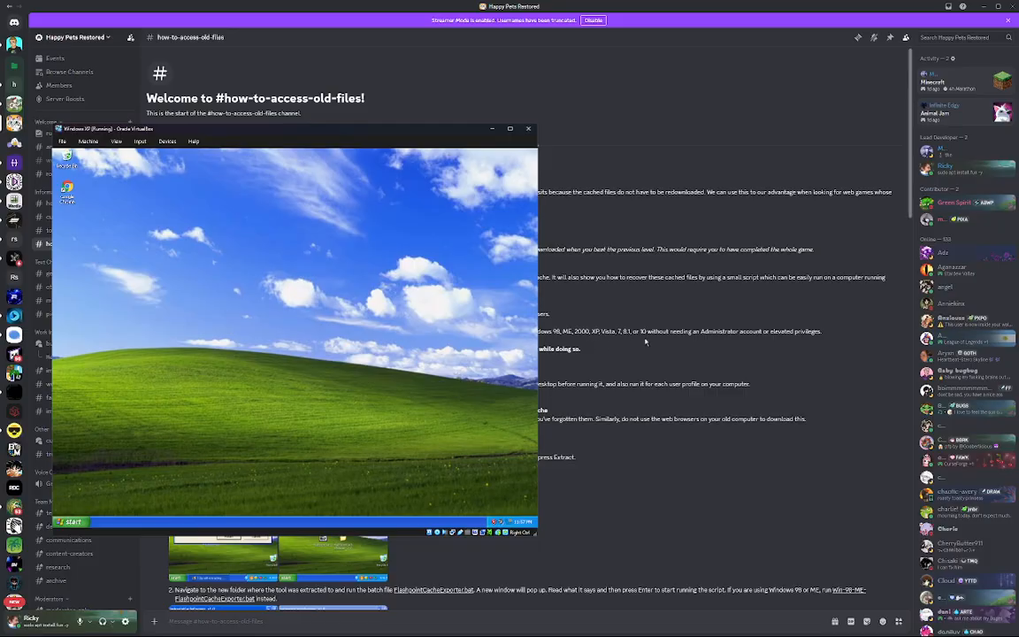
# Download FlashpointCacheExporter-v10-SelfExtracting.exe from the guide's MEGA link, allowing the site's device access request and closing the surplus tabs.
pyautogui.click(647, 342)
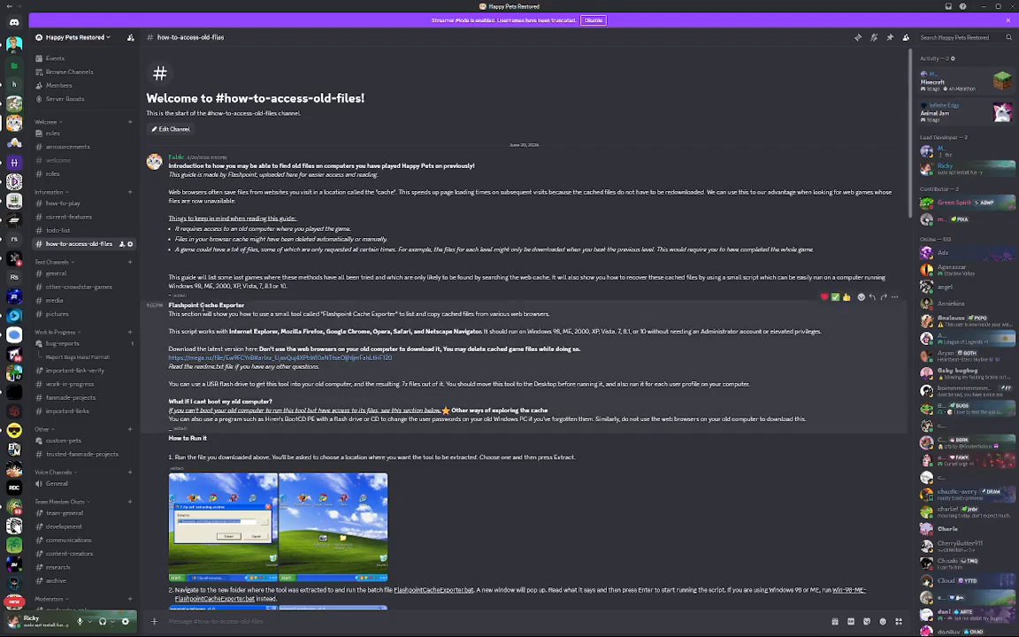
pyautogui.click(220, 358)
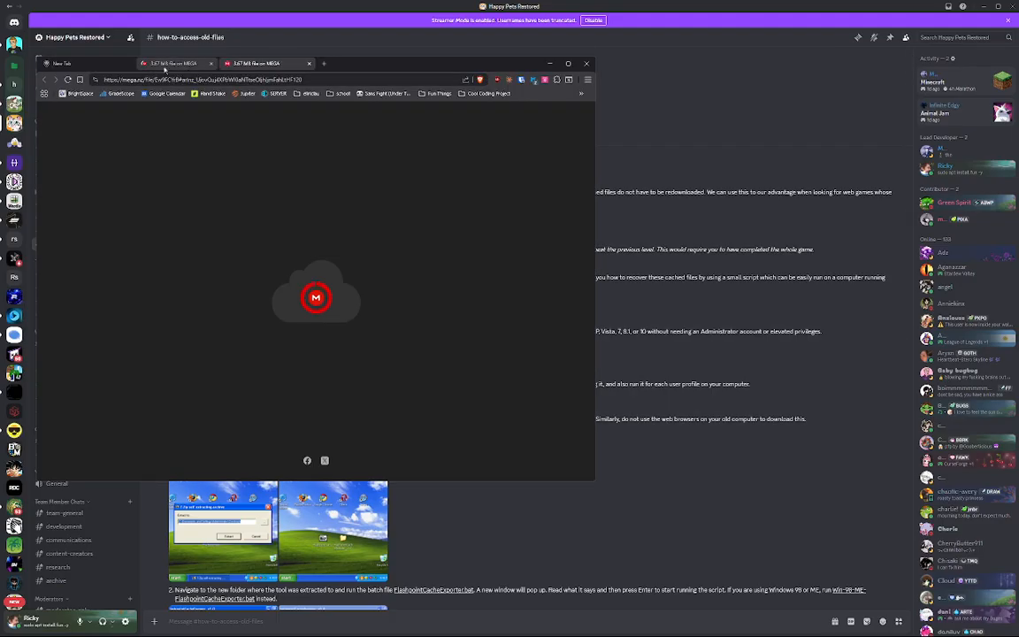
pyautogui.middleClick(164, 67)
pyautogui.middleClick(73, 68)
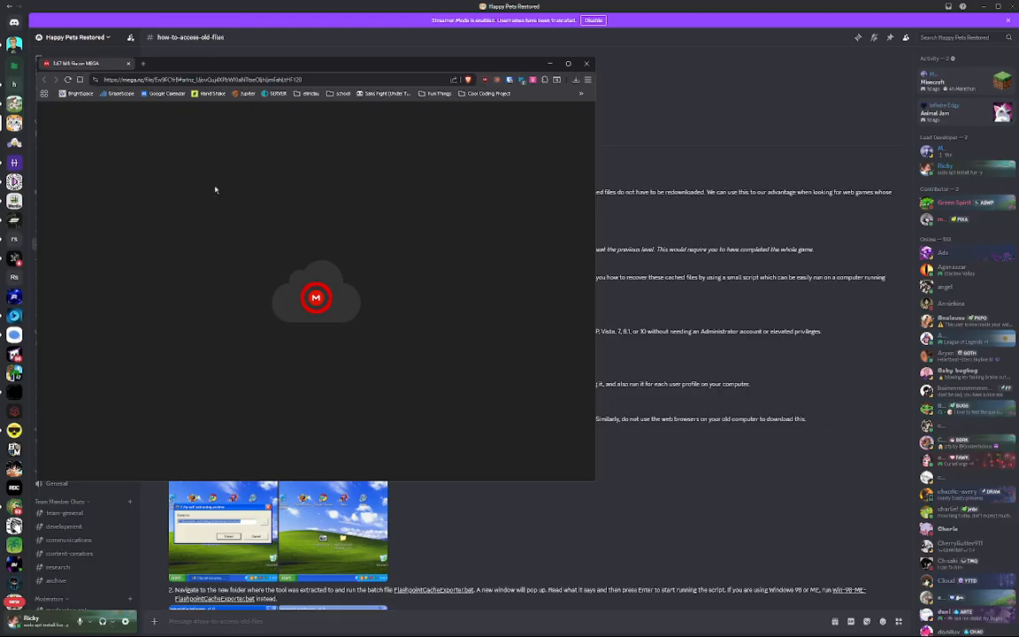
pyautogui.click(323, 366)
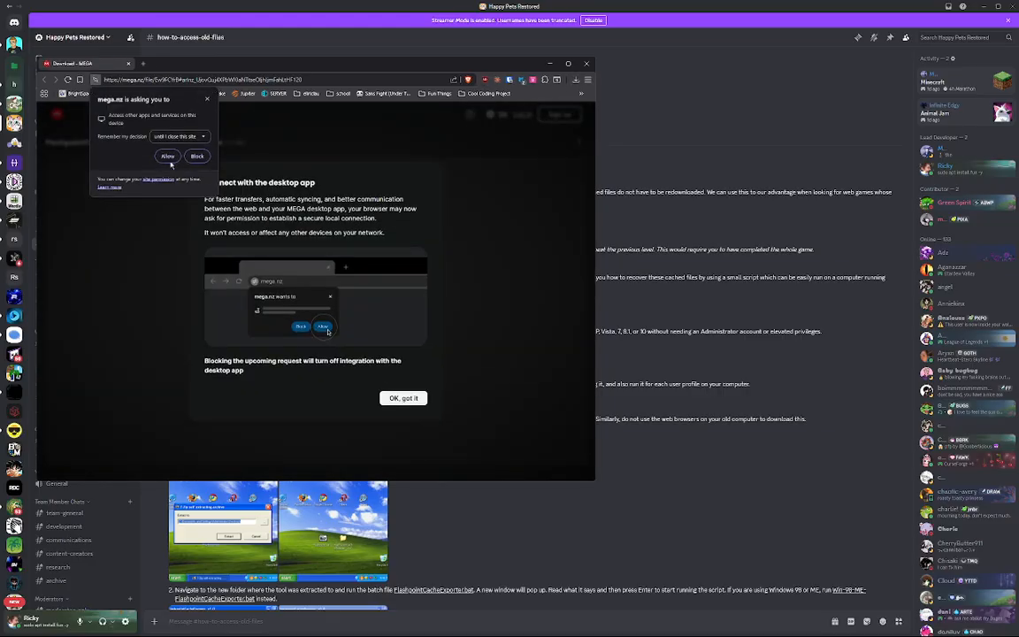
pyautogui.click(168, 157)
pyautogui.click(405, 399)
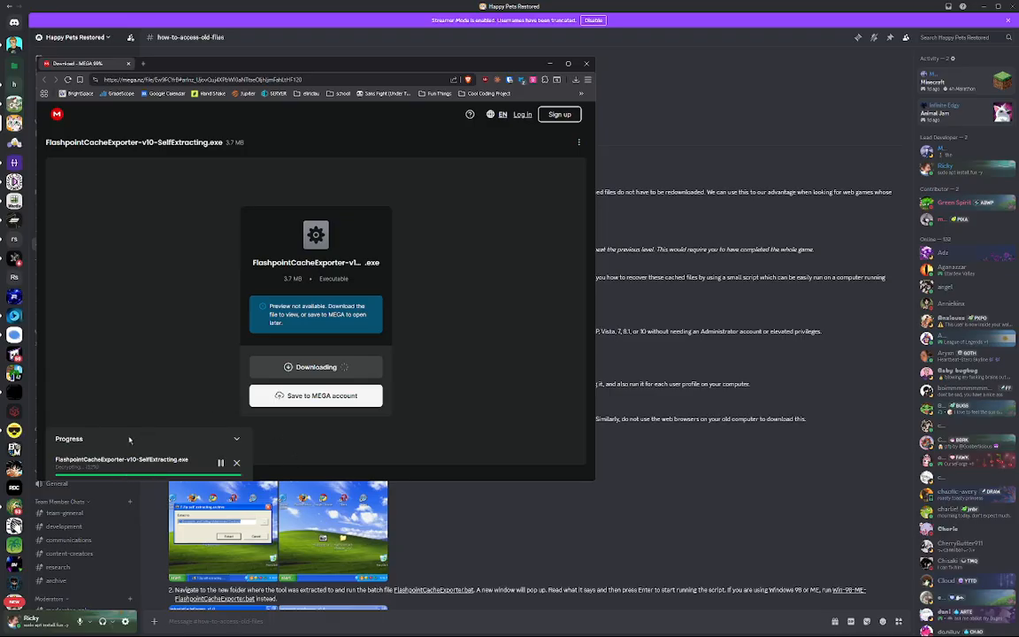
pyautogui.click(575, 80)
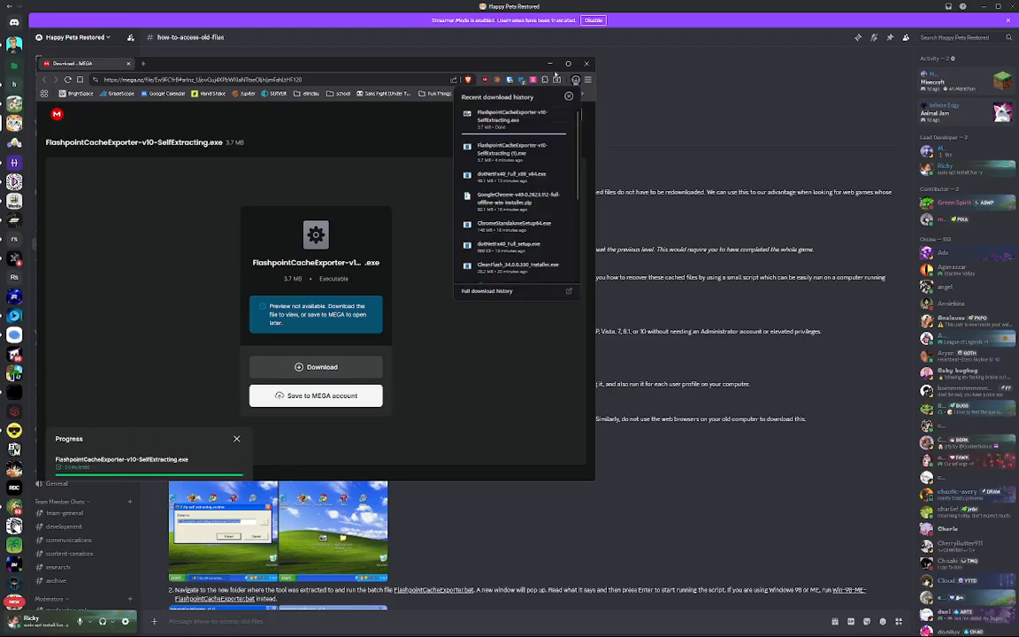
pyautogui.click(552, 66)
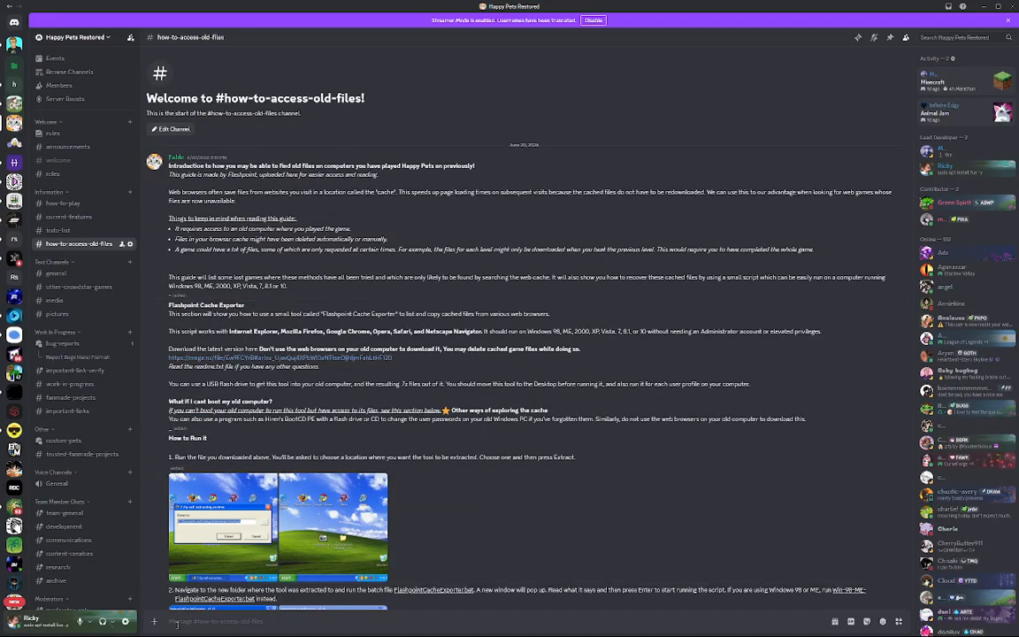
# Copy FlashpointCacheExporter-v10-SelfExtracting.exe from the host's Downloads folder onto the Windows XP virtual machine's desktop.
pyautogui.click(117, 629)
pyautogui.click(83, 627)
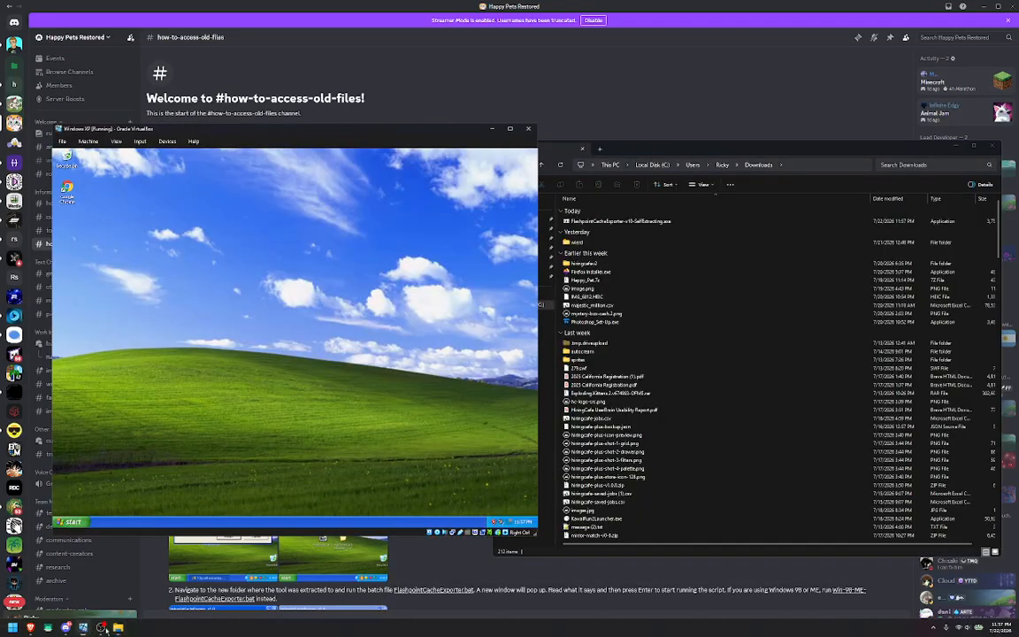
pyautogui.click(117, 627)
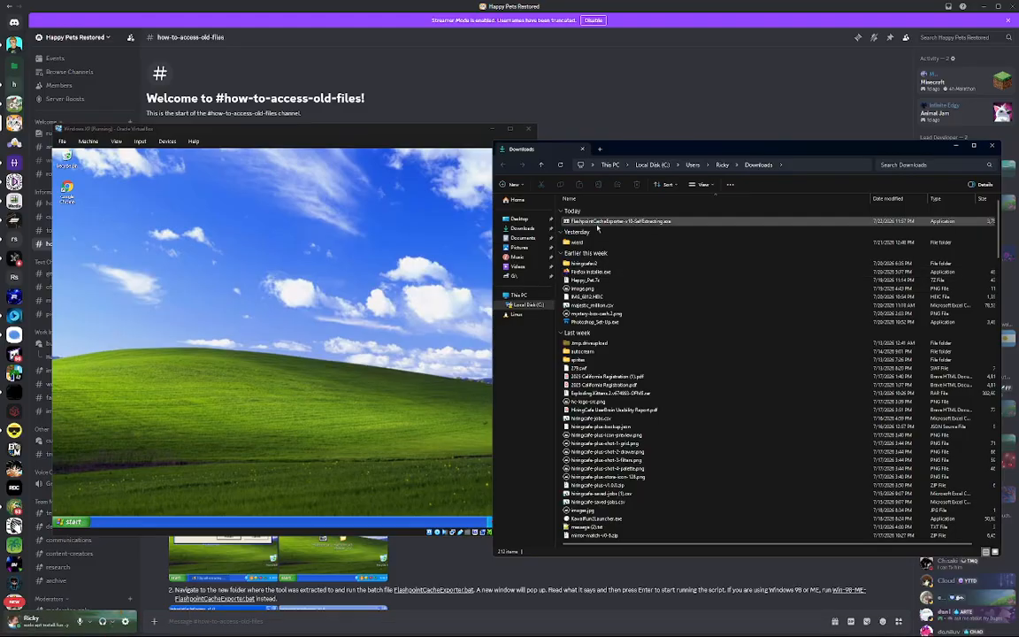
pyautogui.moveTo(598, 228); pyautogui.dragTo(307, 296)
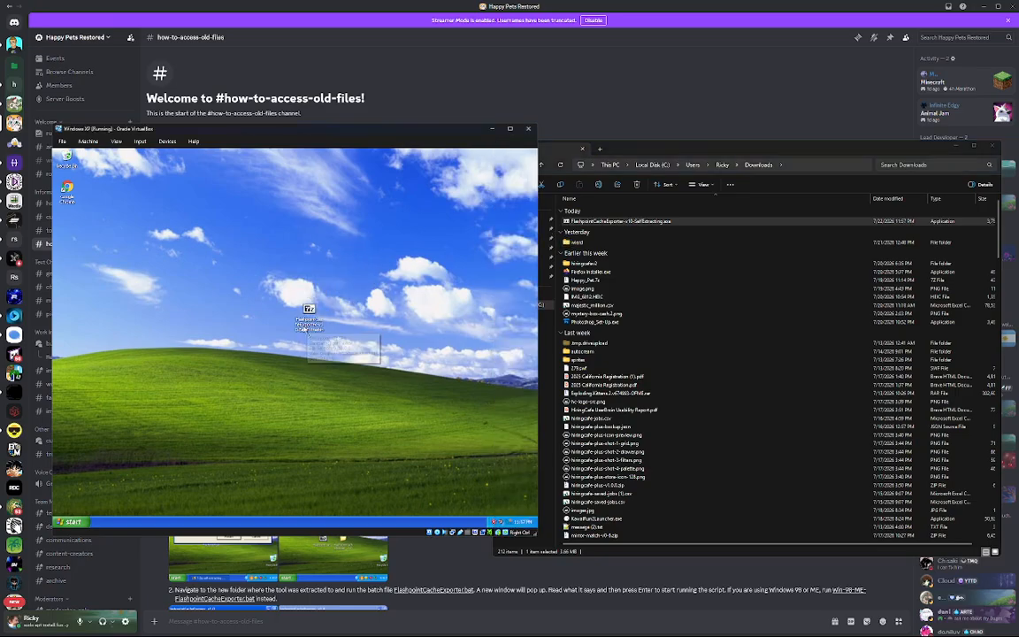
# Extract the self-extracting archive to the Windows XP desktop and open the resulting FlashpointCacheExporter folder.
pyautogui.doubleClick(310, 311)
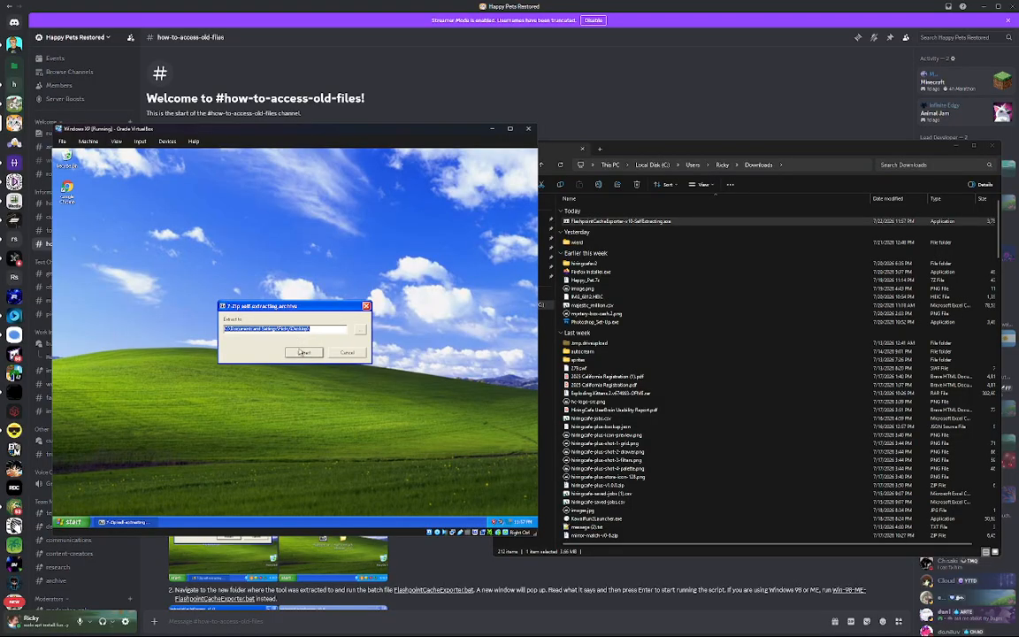
pyautogui.click(305, 353)
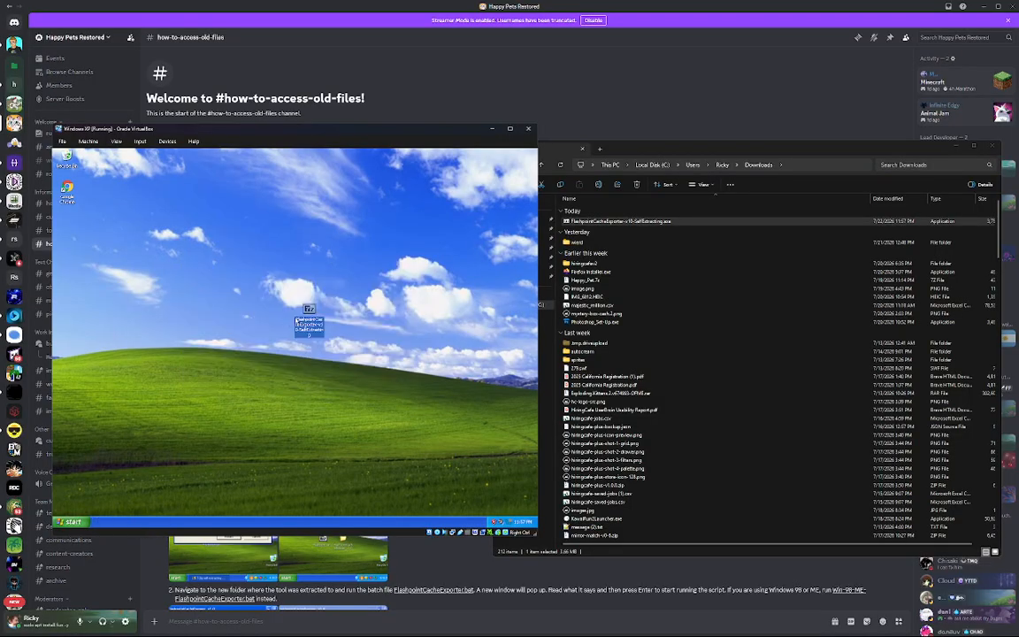
pyautogui.click(67, 221)
pyautogui.doubleClick(66, 223)
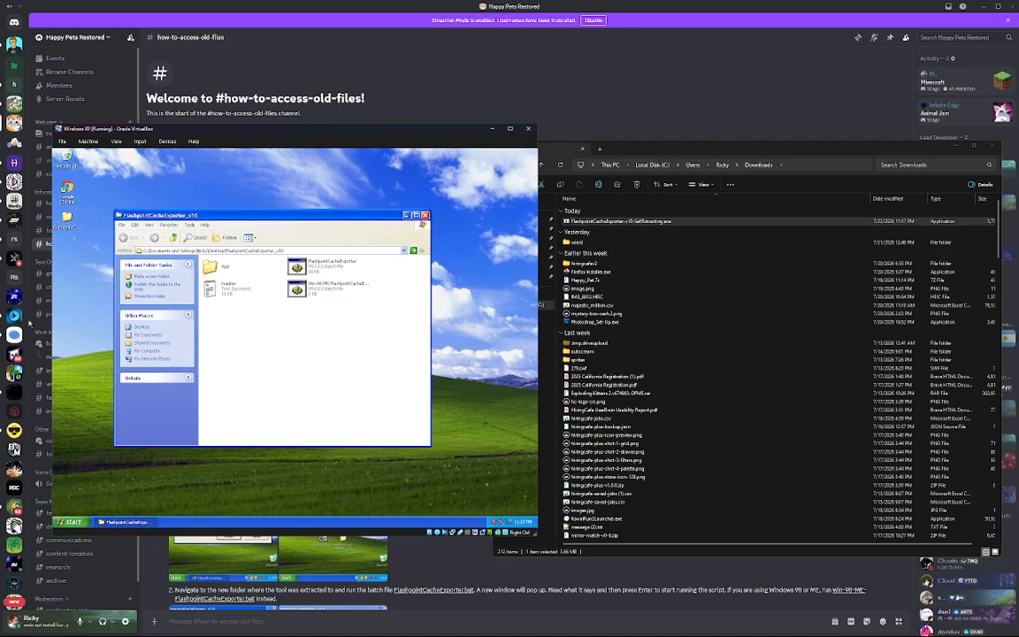
# Run the FlashpointCacheExporter batch file, rather than the Win-98-ME version, through to completion and close its console.
pyautogui.click(320, 288)
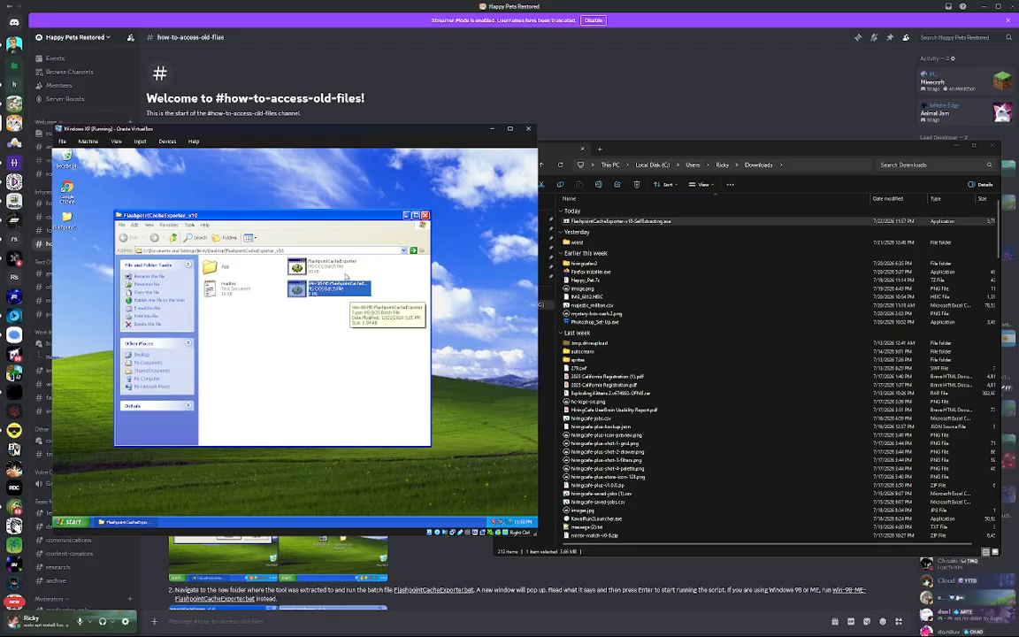
pyautogui.click(310, 264)
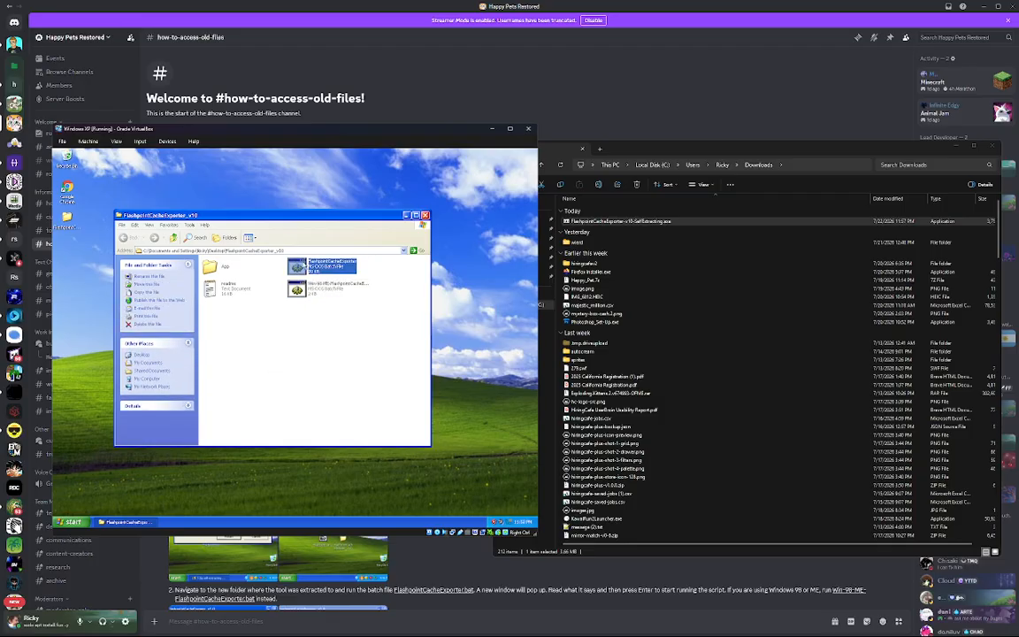
pyautogui.doubleClick(315, 270)
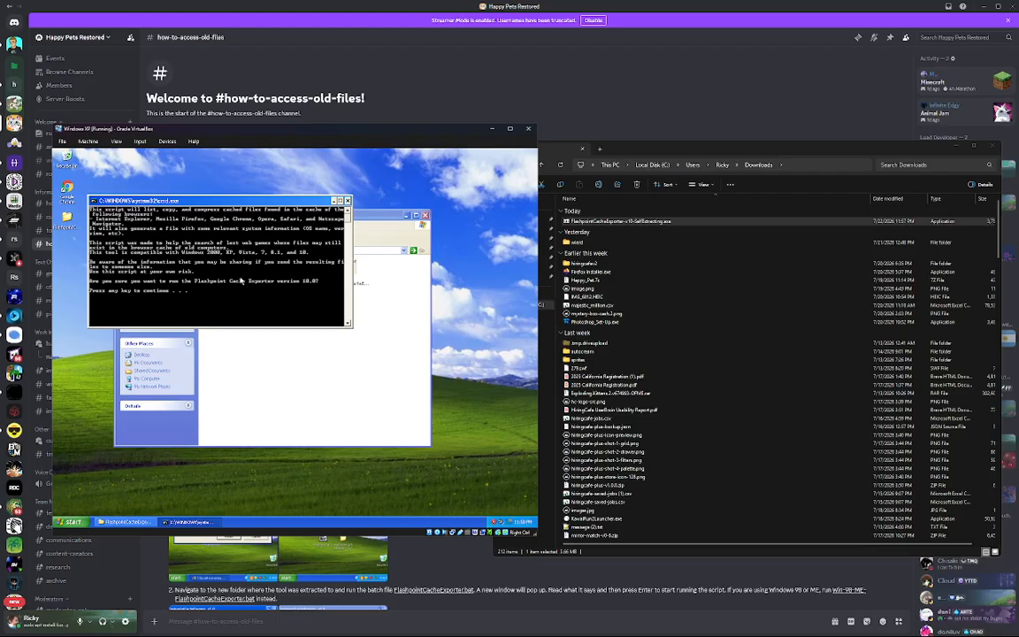
pyautogui.press('Return')
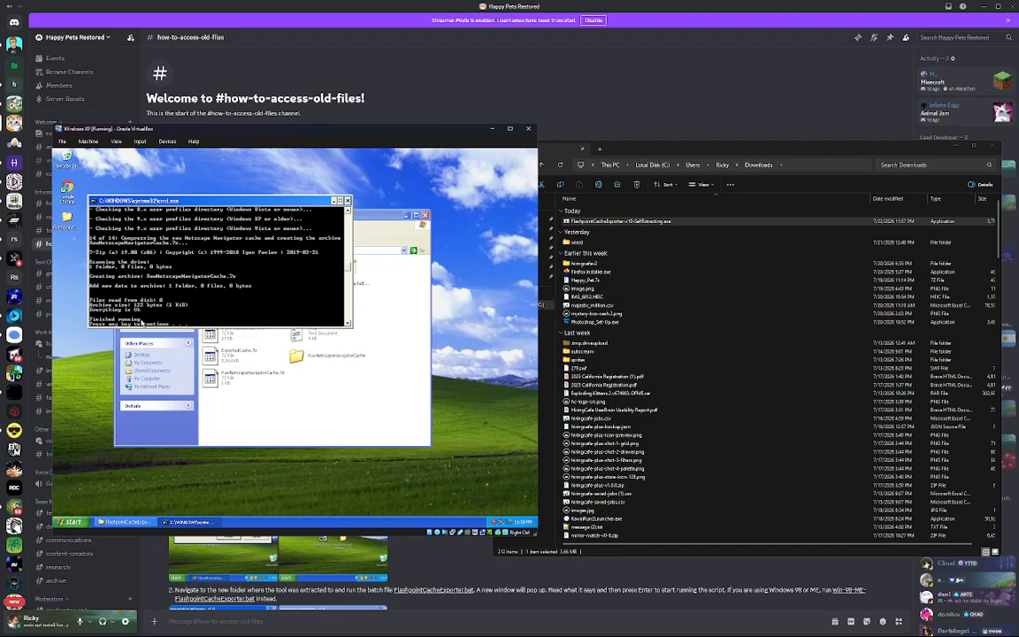
pyautogui.press('Return')
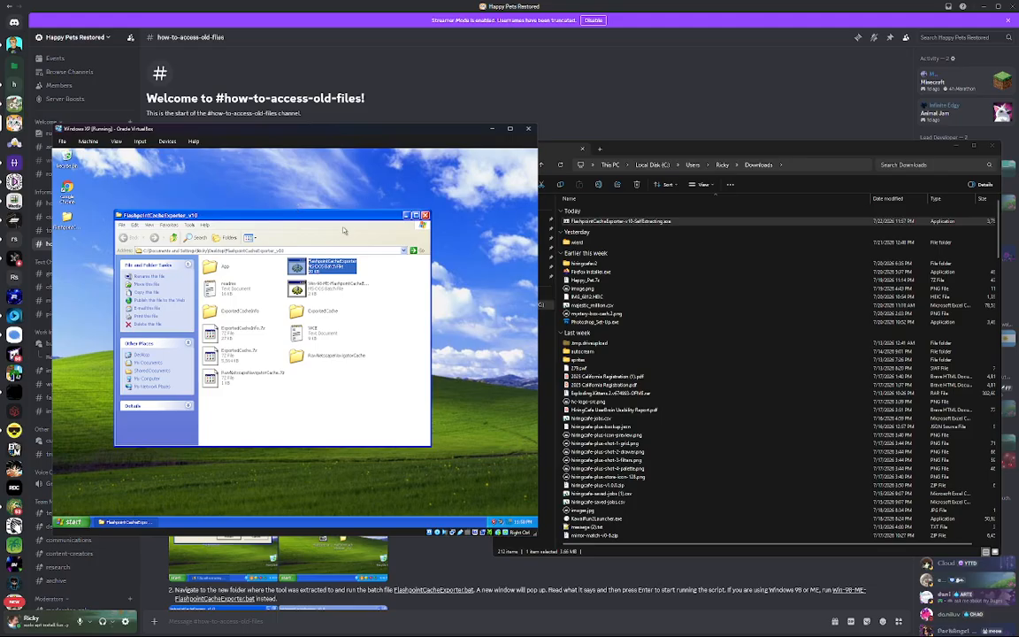
# Select the ExportedCacheInfo.7z, ExportedCache.7z and RawNetscapeNavigatorCache.7z archives to identify them, and clear the selection.
pyautogui.click(239, 334)
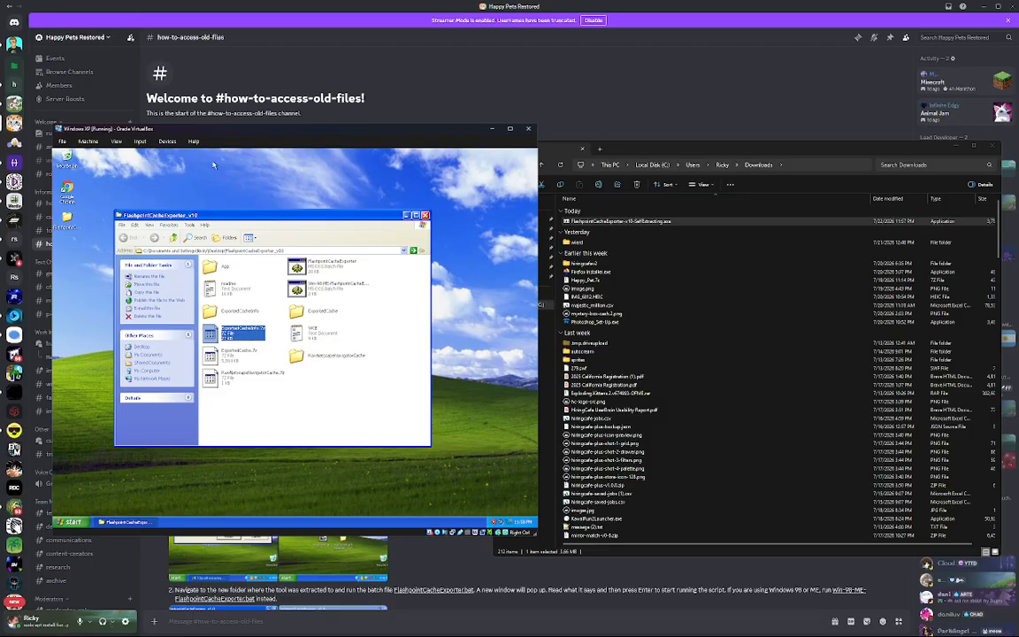
pyautogui.keyDown('ctrl'); pyautogui.click(248, 354); pyautogui.keyUp('ctrl')
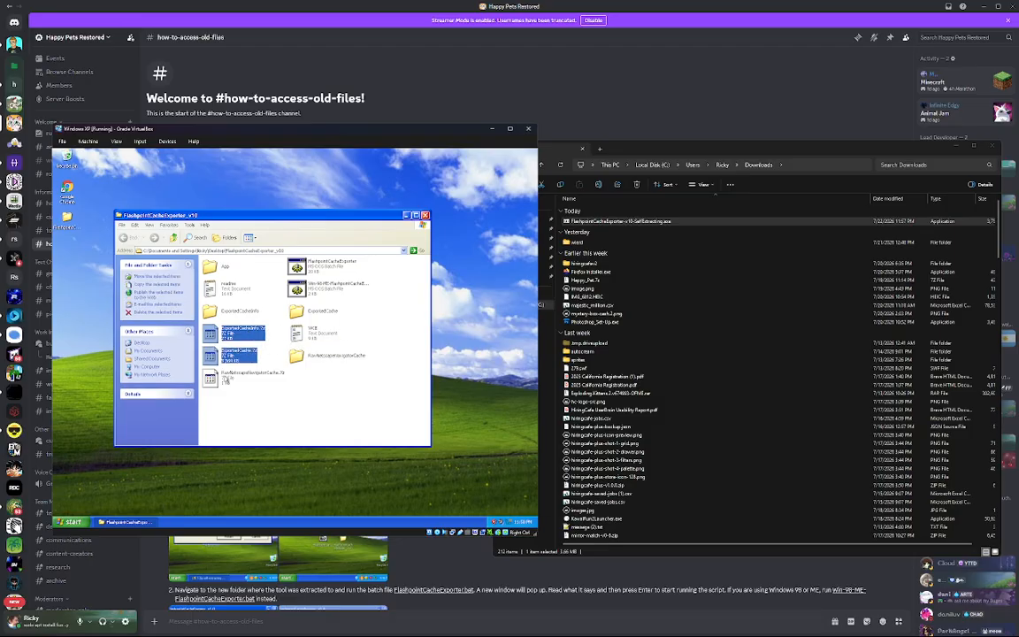
pyautogui.keyDown('ctrl'); pyautogui.click(237, 377); pyautogui.keyUp('ctrl')
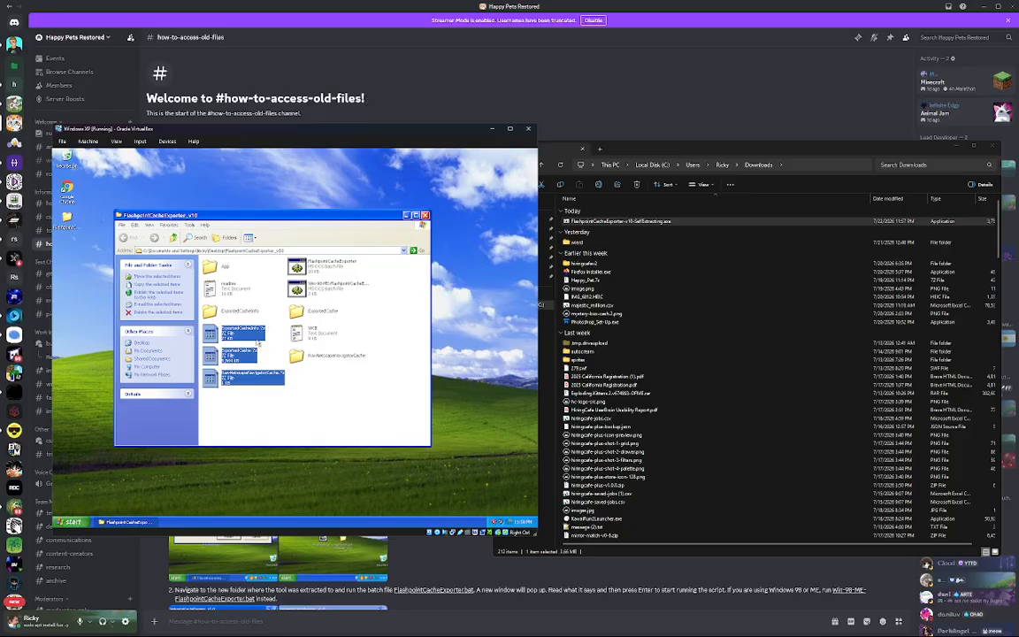
pyautogui.click(214, 410)
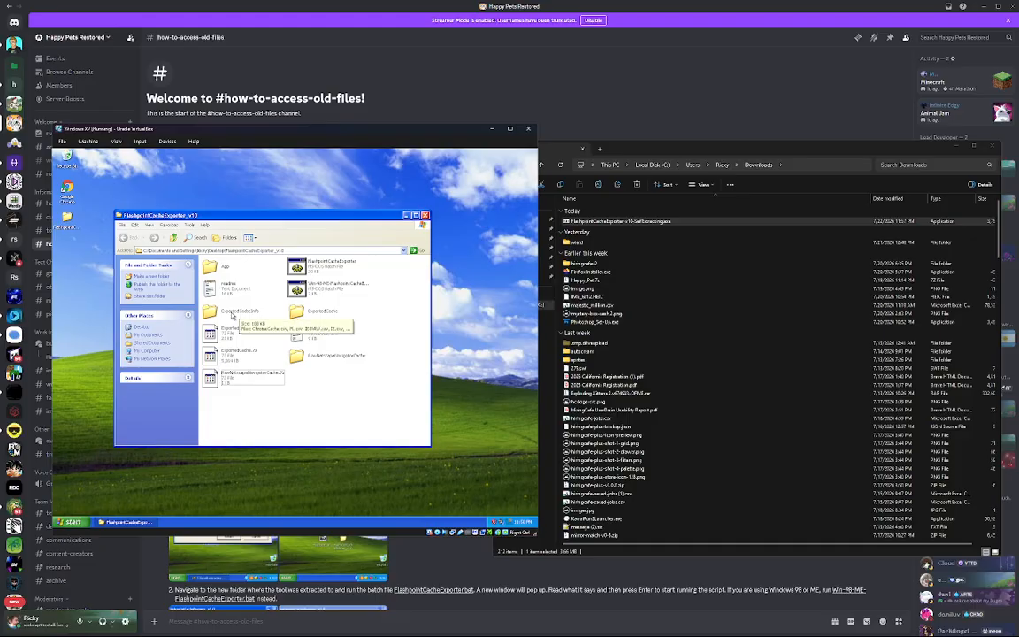
# Open the ChromeCache CSV file from the ExportedCacheInfo folder, widen its window and look through the cached entries.
pyautogui.doubleClick(228, 315)
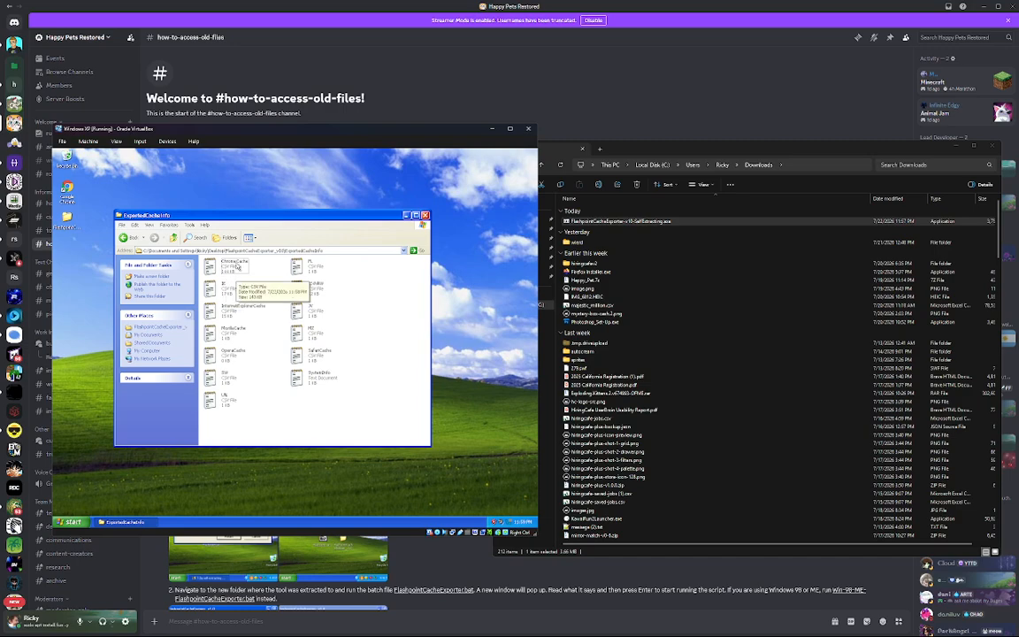
pyautogui.doubleClick(229, 269)
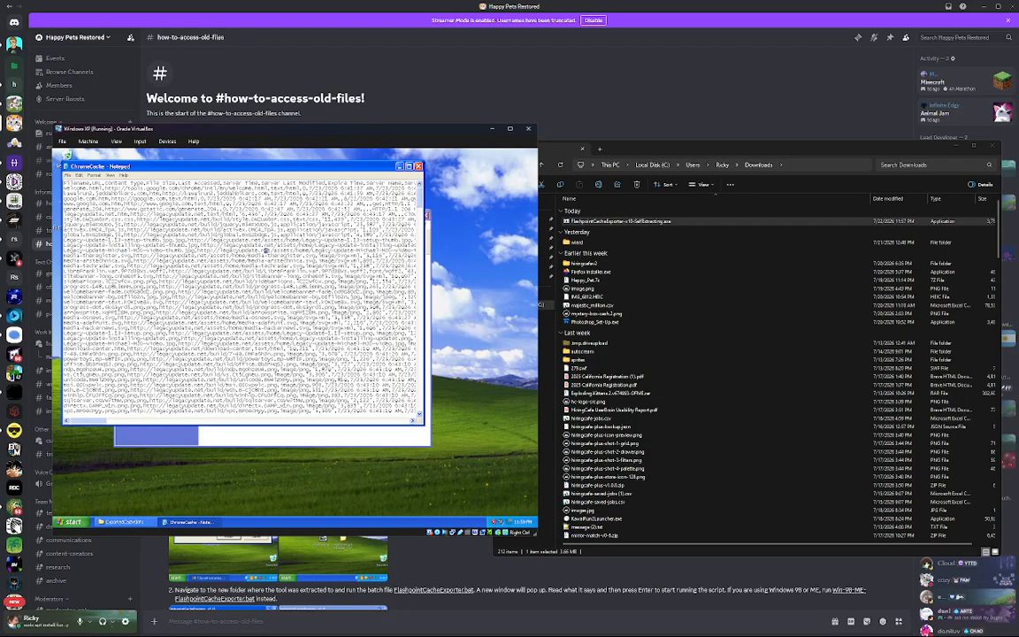
pyautogui.moveTo(424, 259); pyautogui.dragTo(526, 259)
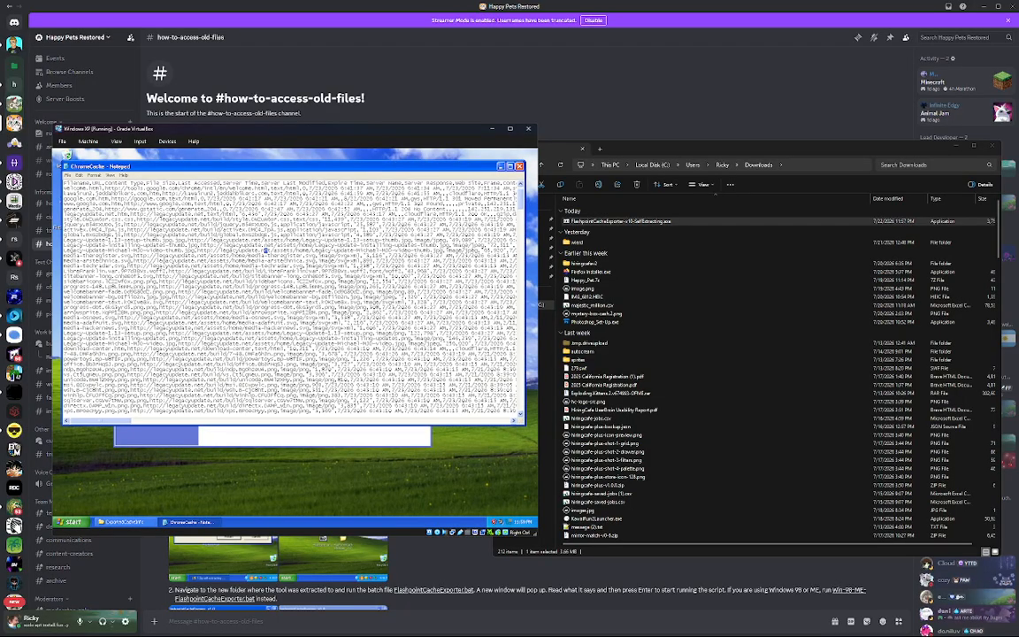
pyautogui.scroll(-6, 372, 283)
pyautogui.scroll(-6, 294, 297)
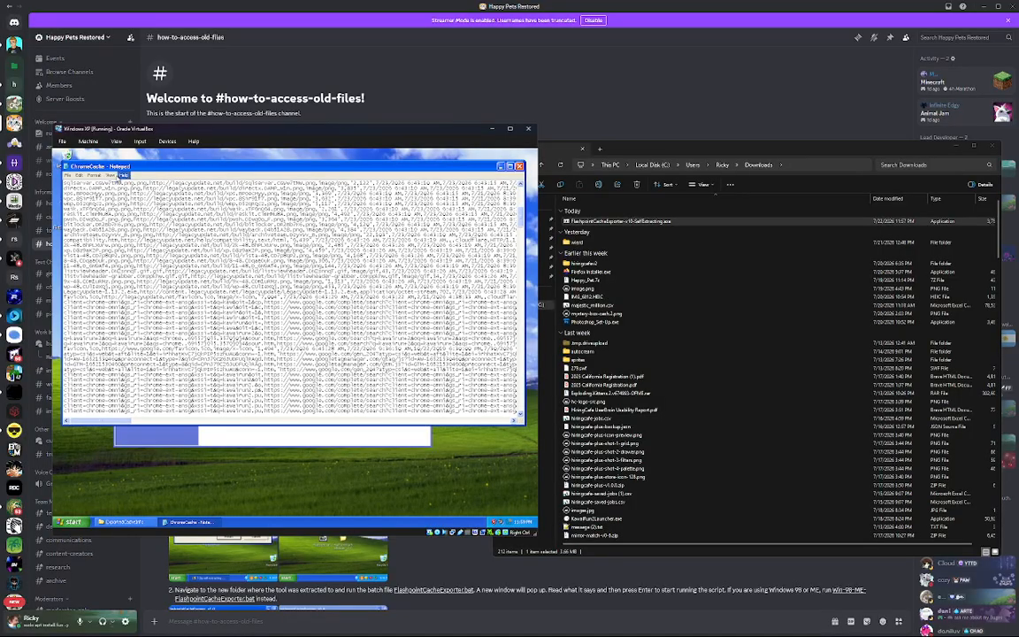
# Search the ChromeCache list for "swf", step through the matches and highlight the URL of 247-solitaire.swf.
pyautogui.click(67, 176)
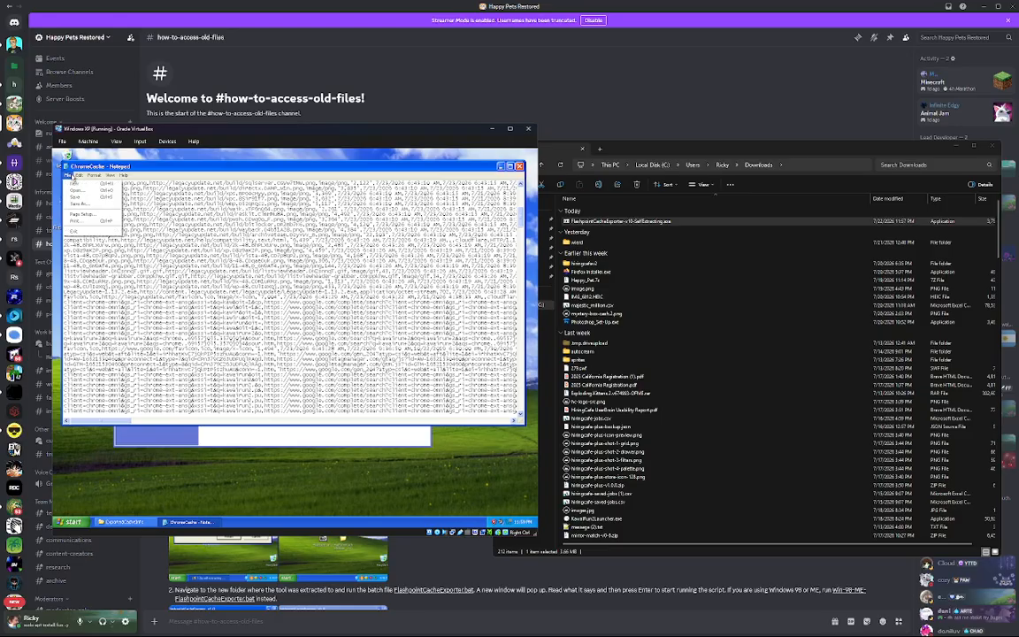
pyautogui.moveTo(78, 176)
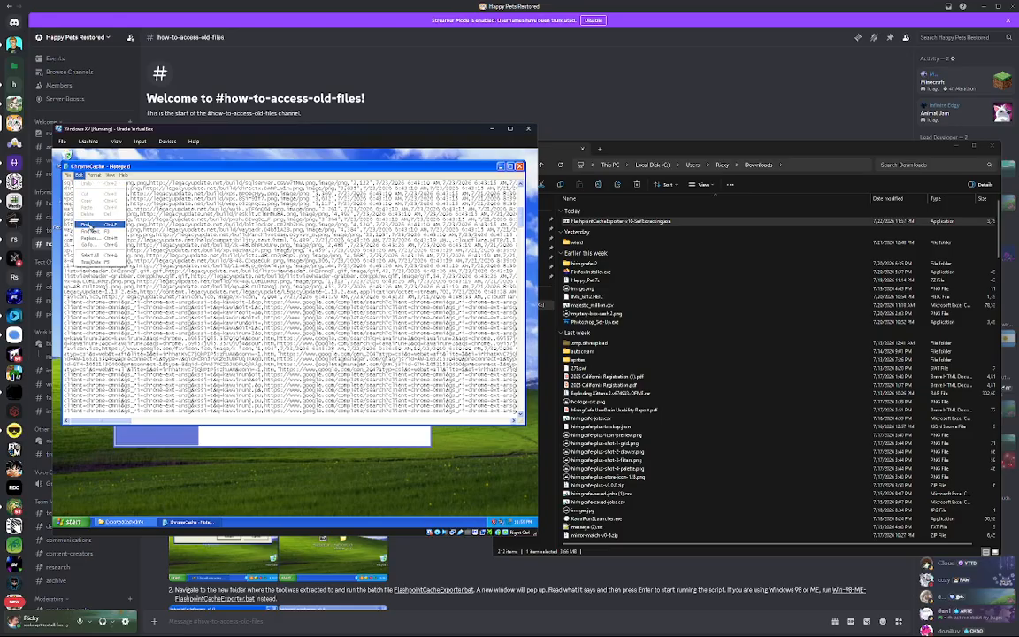
pyautogui.click(86, 225)
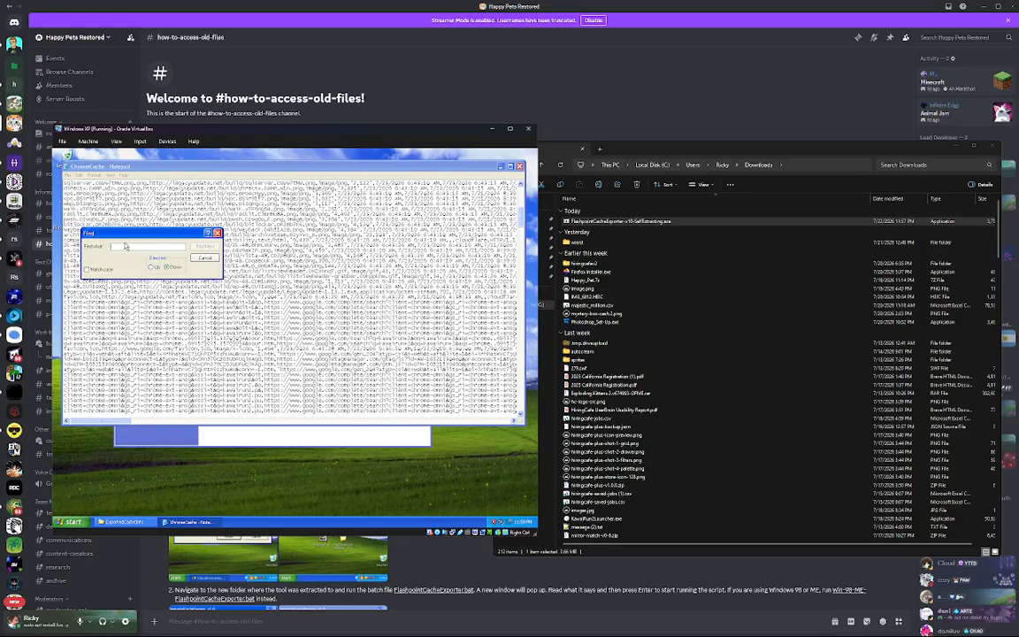
pyautogui.write('d')
pyautogui.press('Return')
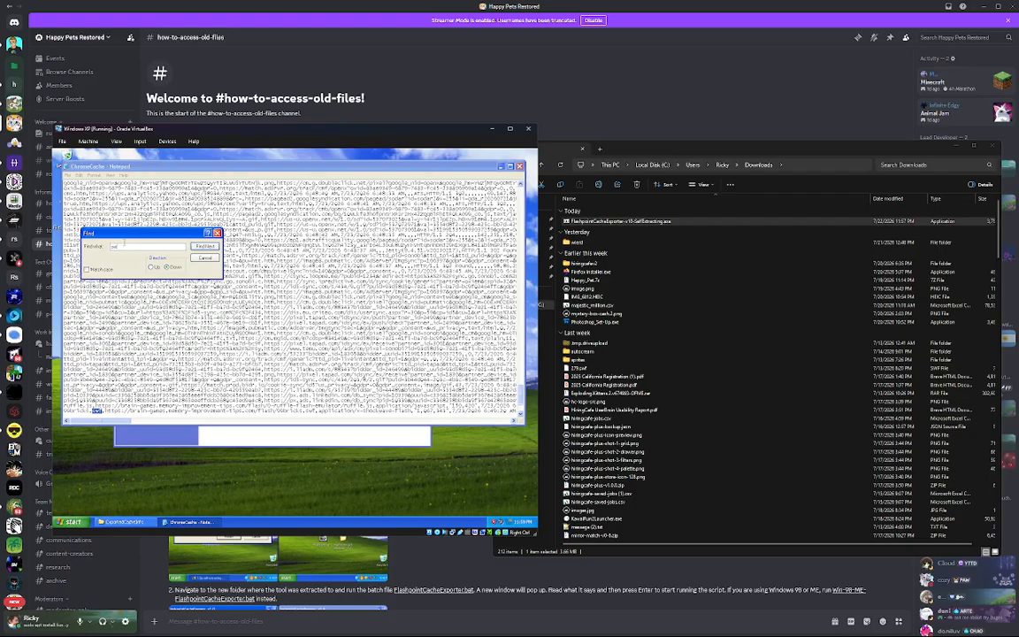
pyautogui.click(99, 411)
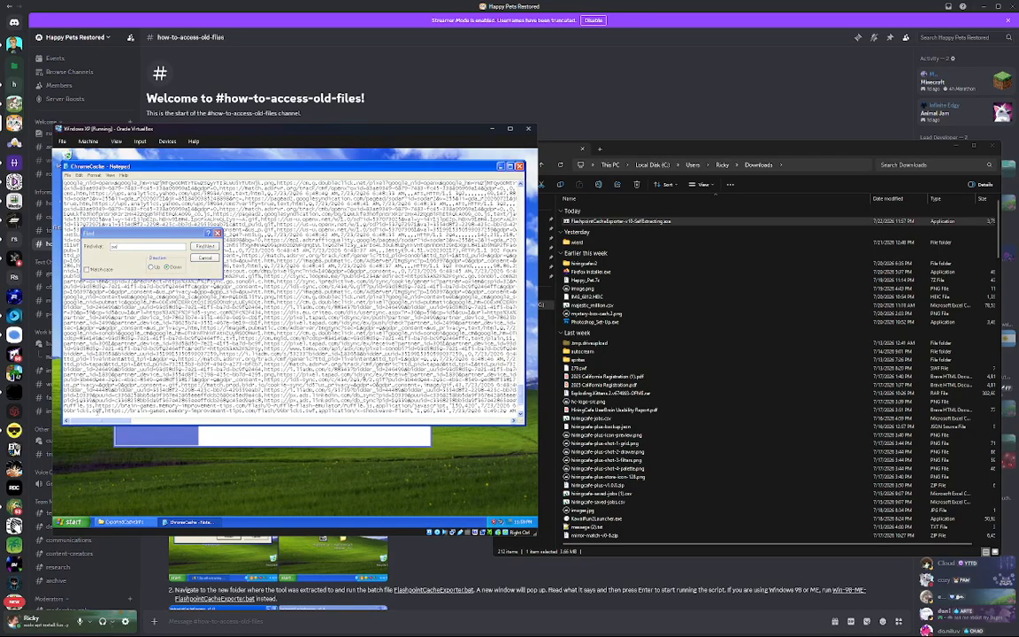
pyautogui.click(203, 247)
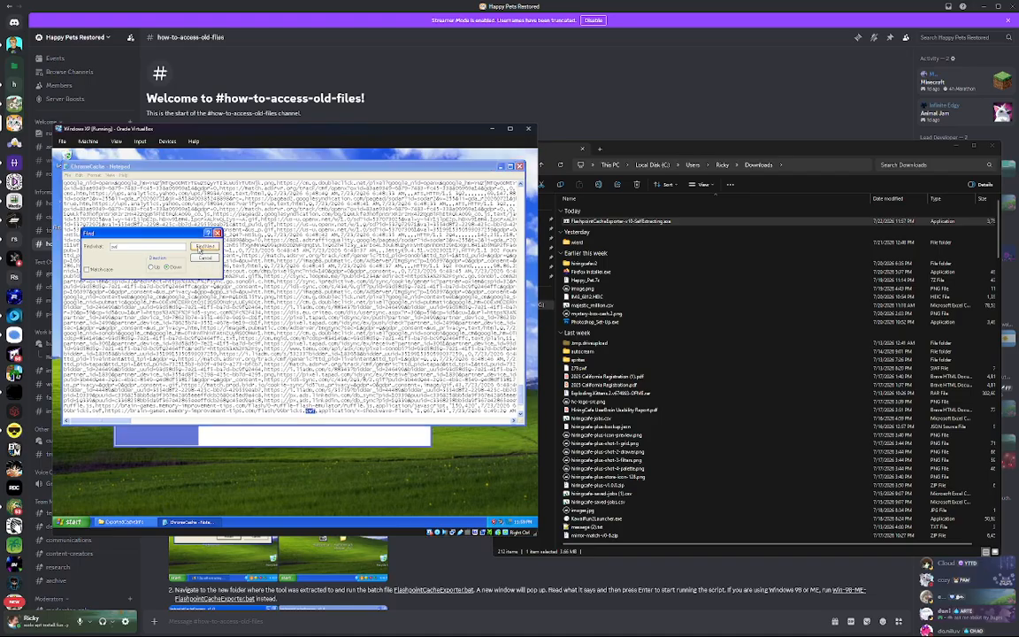
pyautogui.click(203, 247)
pyautogui.click(202, 247)
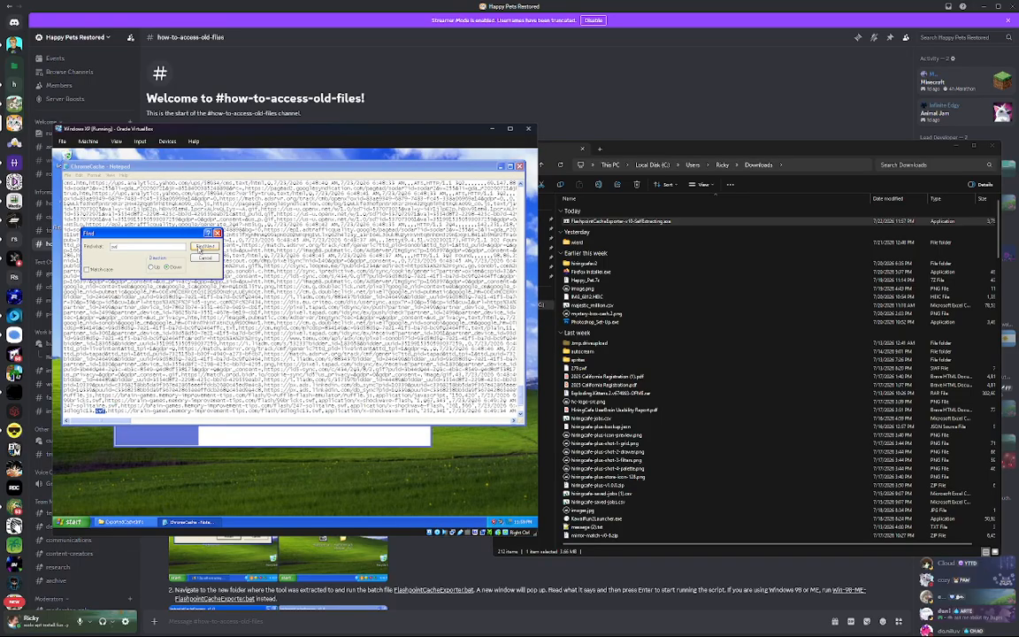
pyautogui.click(202, 247)
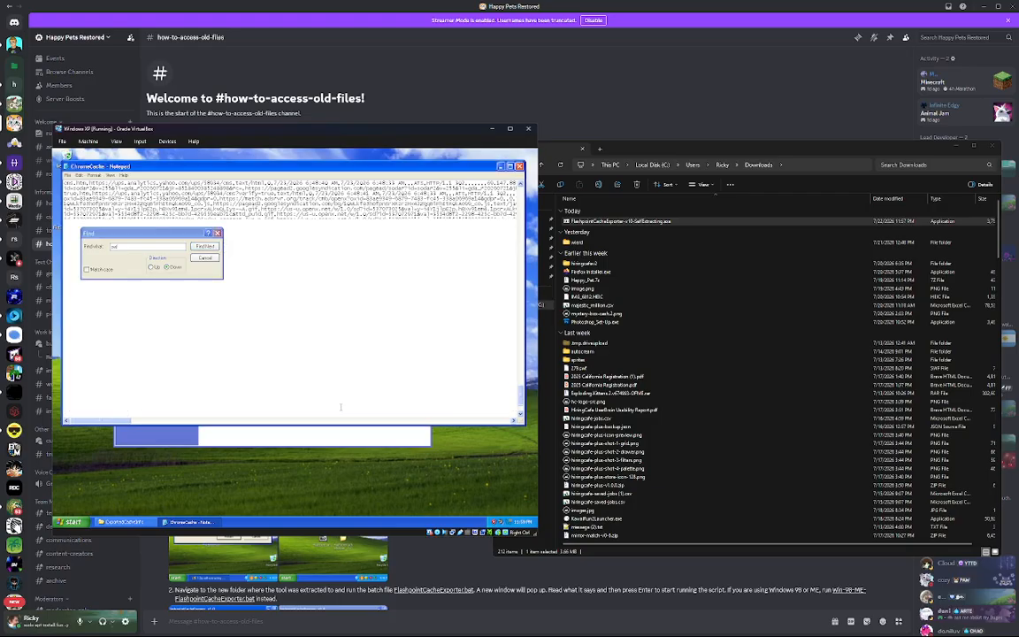
pyautogui.moveTo(347, 406); pyautogui.dragTo(119, 406)
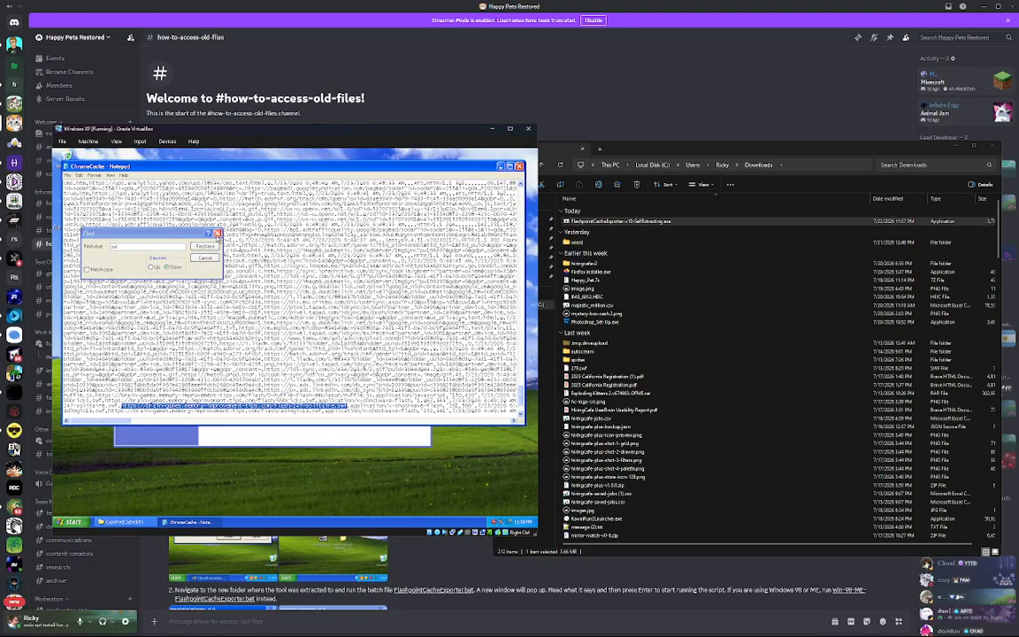
# Close the text search in the ChromeCache list and open the Chrome folder inside ExportedCache in the FlashpointCacheExporter_v10 folder.
pyautogui.click(217, 234)
pyautogui.click(293, 434)
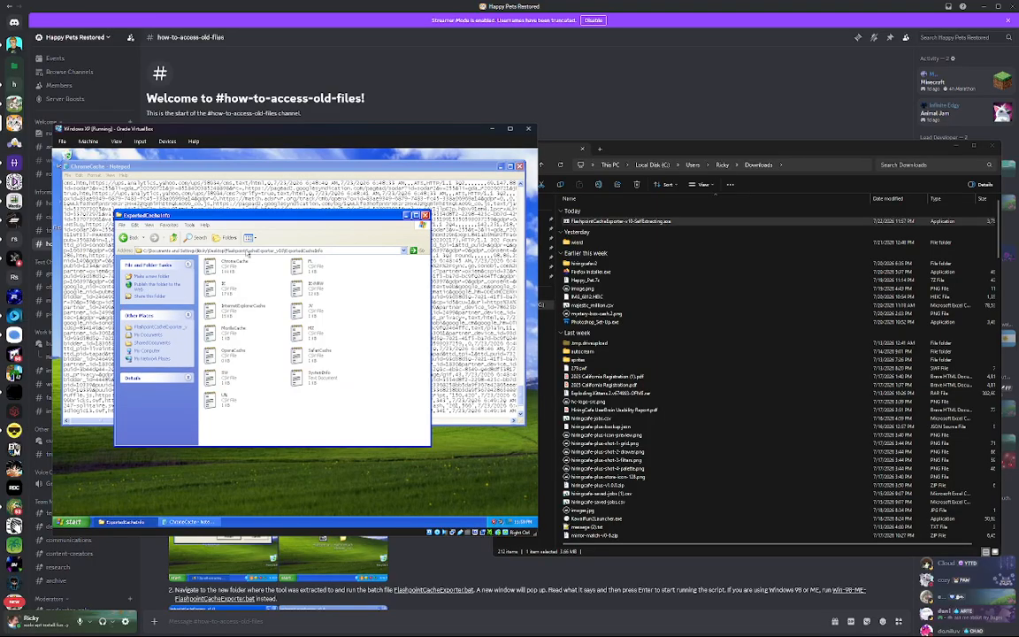
pyautogui.click(134, 240)
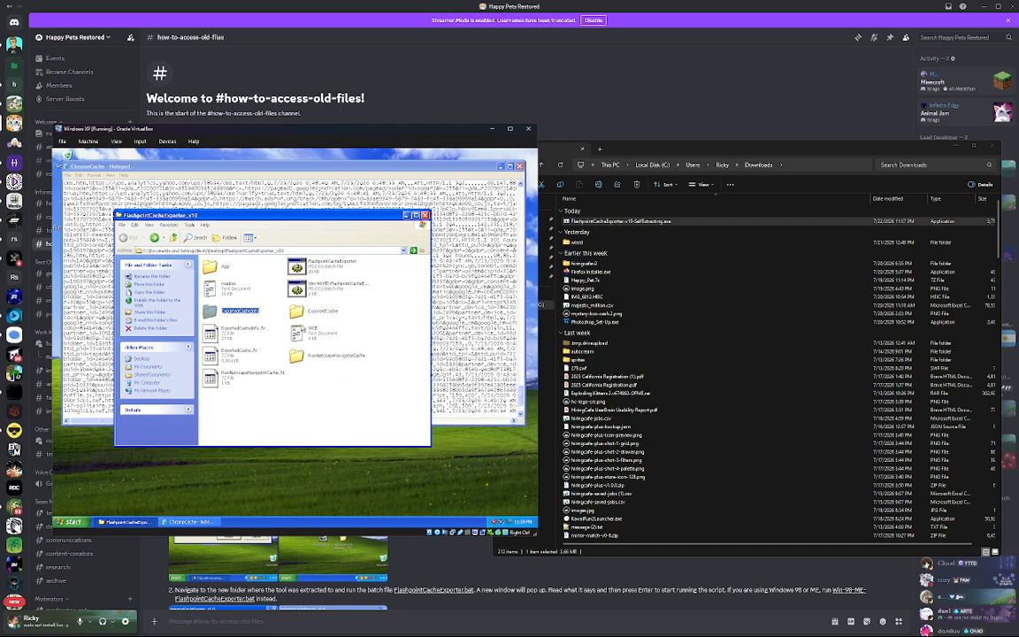
pyautogui.doubleClick(325, 316)
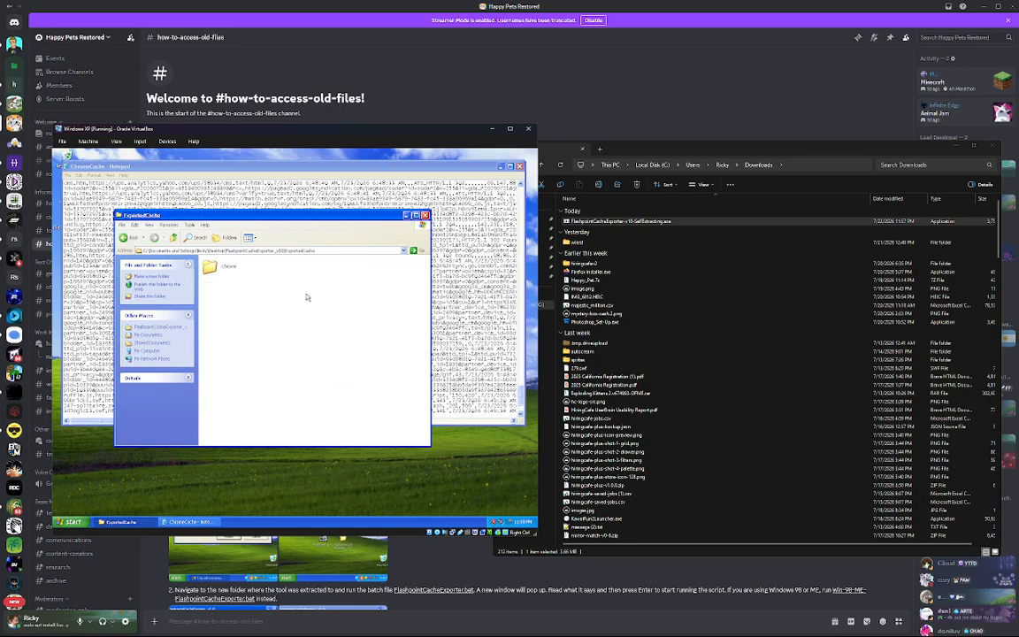
pyautogui.doubleClick(215, 270)
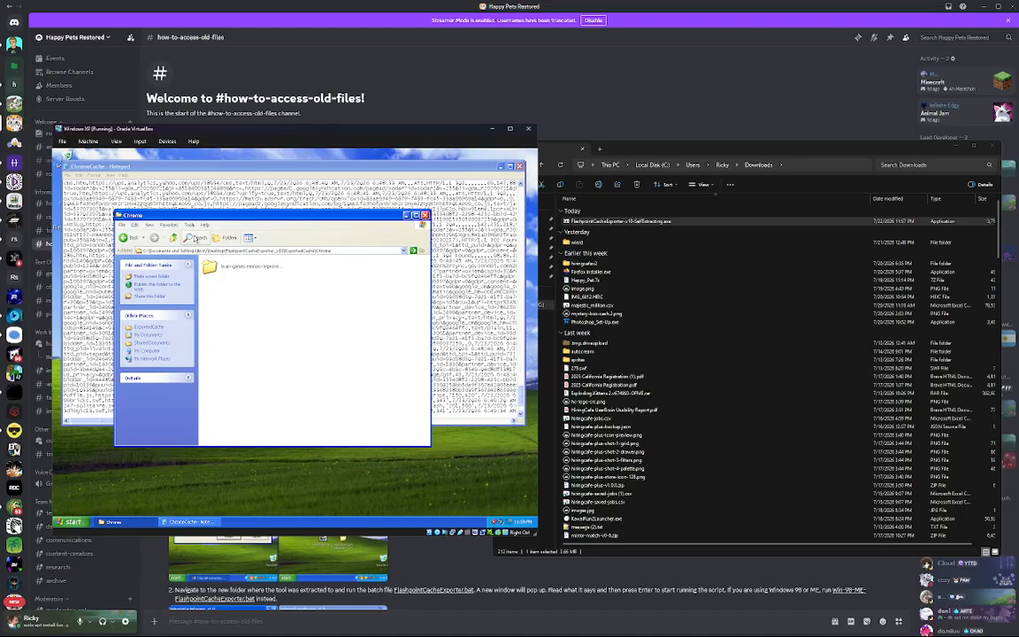
# Search all files and folders within the Chrome folder for file names containing ".swf".
pyautogui.click(195, 237)
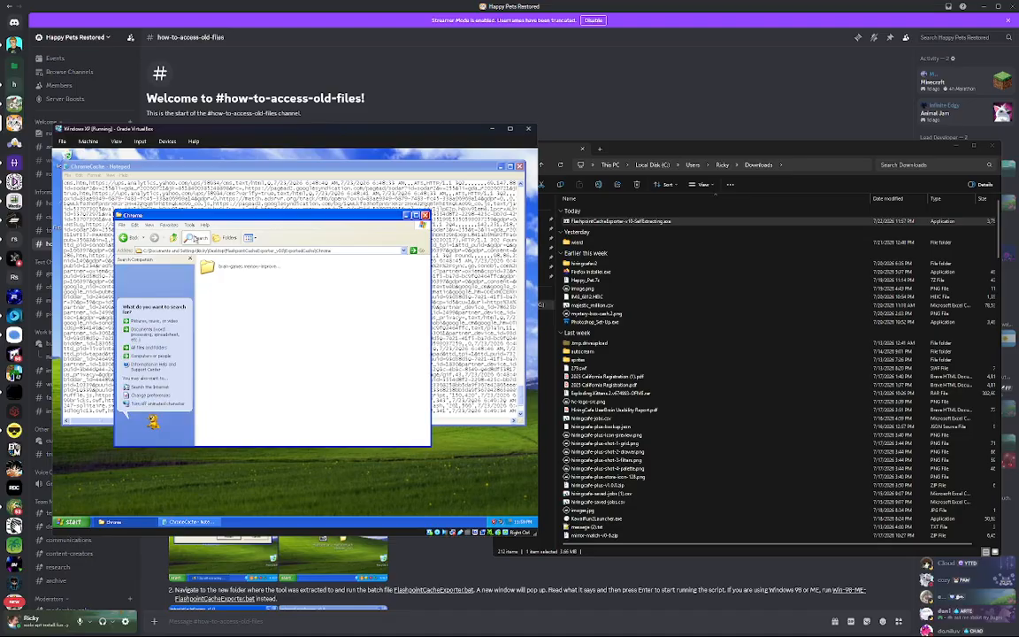
pyautogui.click(151, 349)
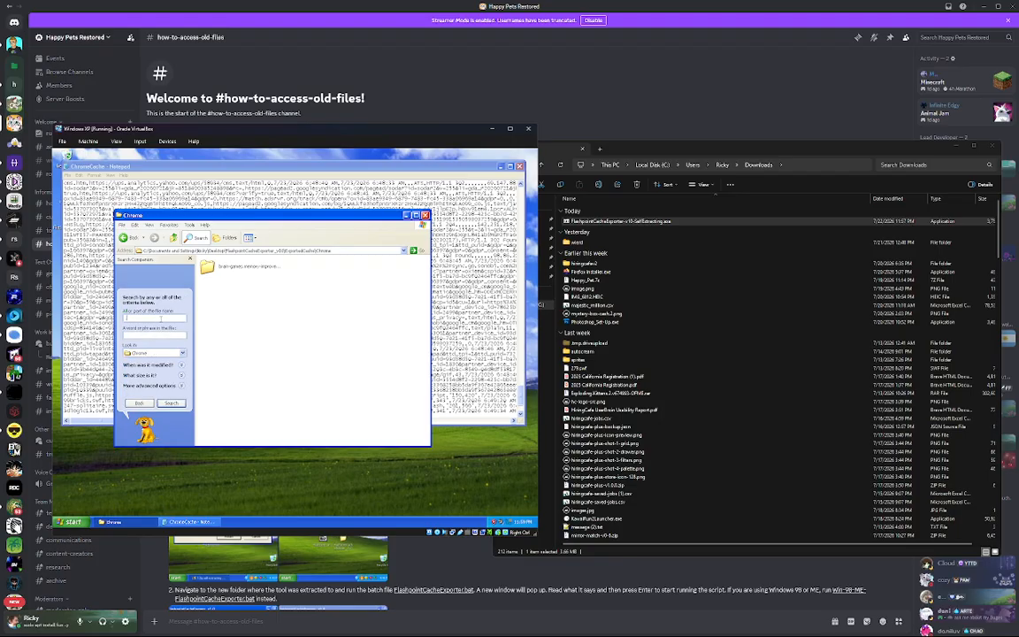
pyautogui.write('.swf')
pyautogui.click(172, 402)
# Select all the SWF files in the search results to point them out, and clear the selection.
pyautogui.moveTo(265, 322); pyautogui.dragTo(185, 238)
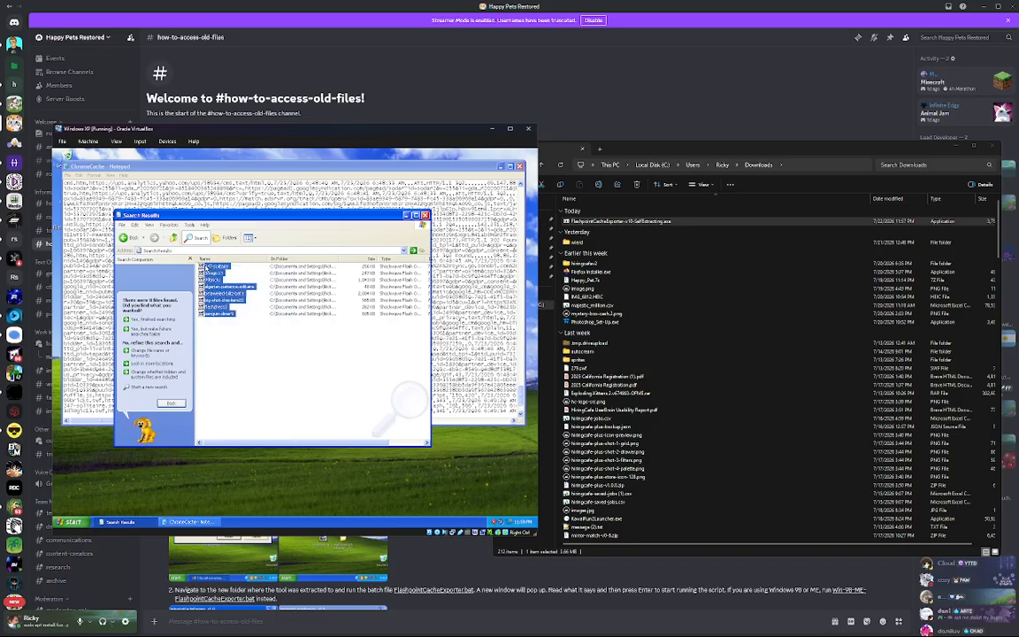
pyautogui.moveTo(213, 282)
pyautogui.mouseDown()
pyautogui.moveTo(223, 282)
pyautogui.moveTo(218, 295)
pyautogui.mouseUp()
pyautogui.click(270, 350)
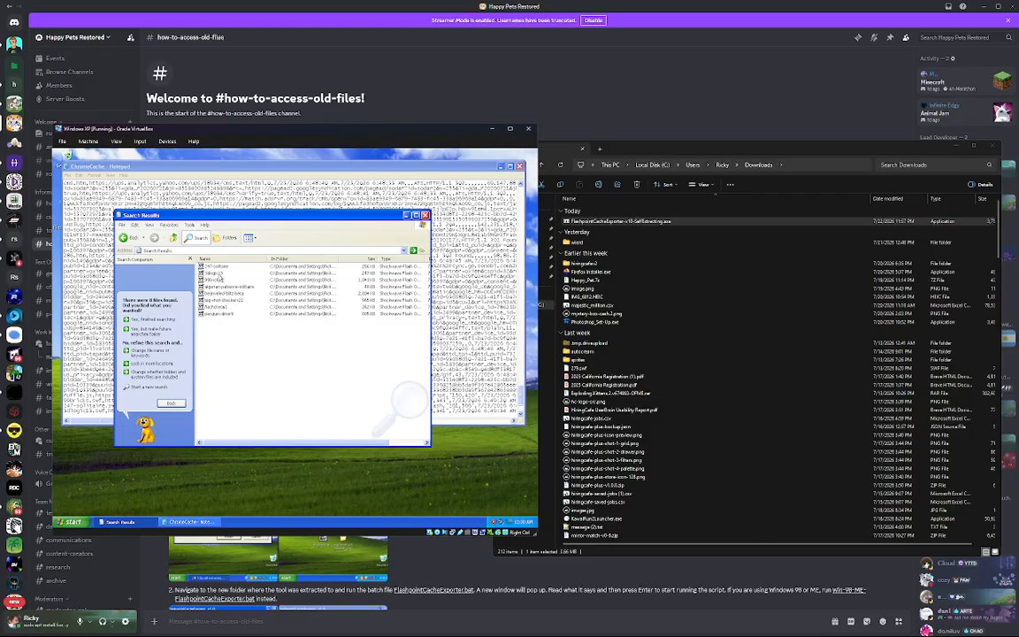
pyautogui.hotkey('ctrl', 'a')
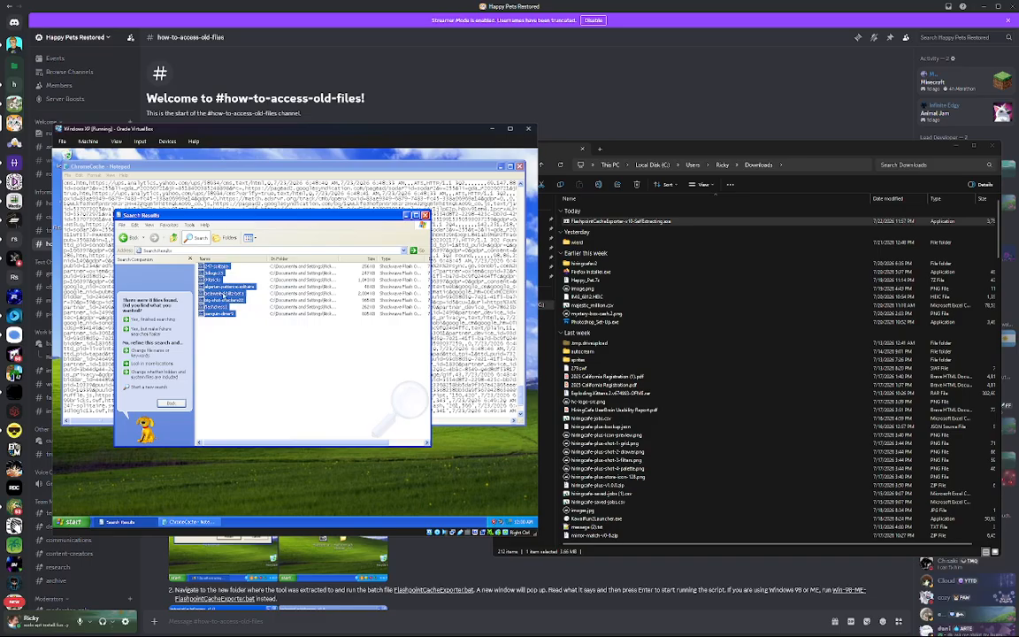
pyautogui.click(319, 391)
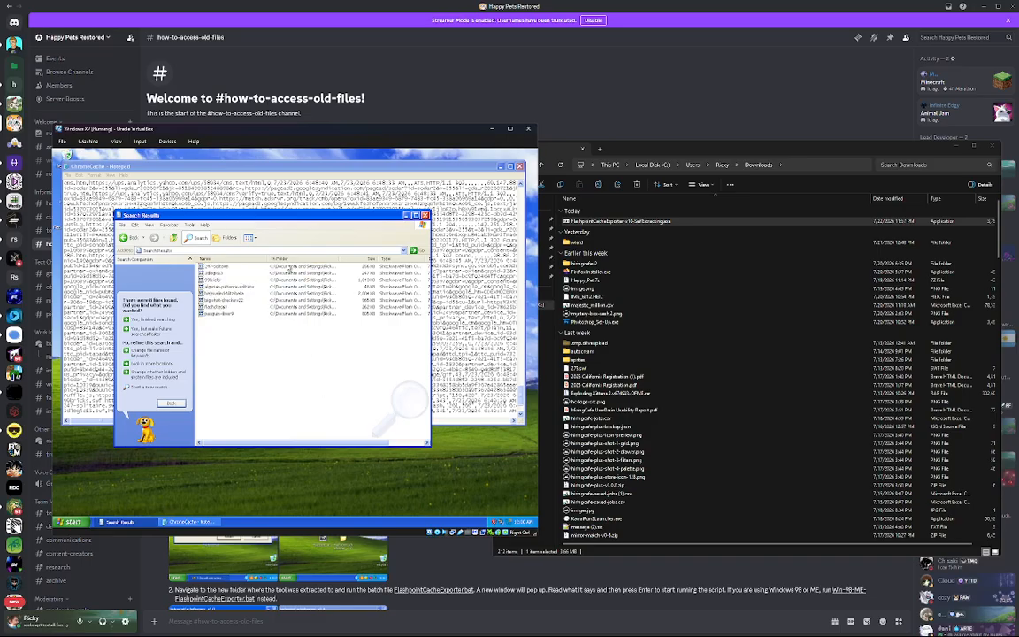